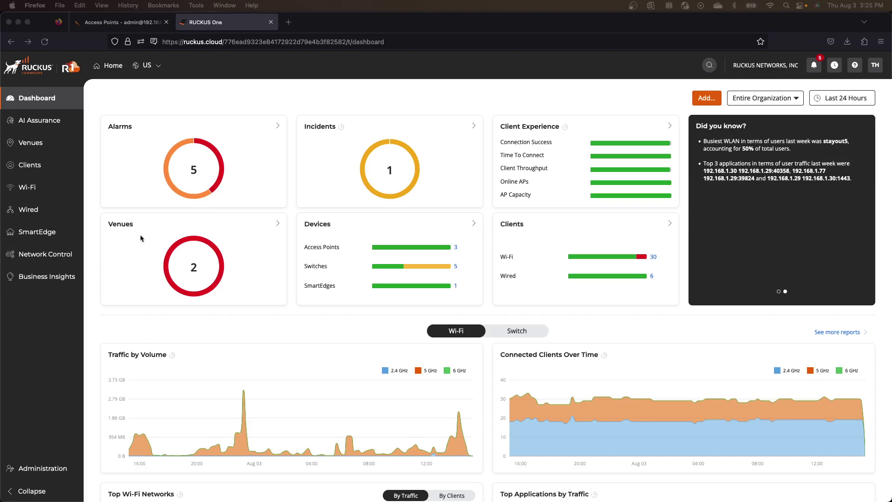
Step: Show ZoneDirector's Access Points list with the two connected H510 APs, new-host-18 and RuckusAP
left_click(127, 24)
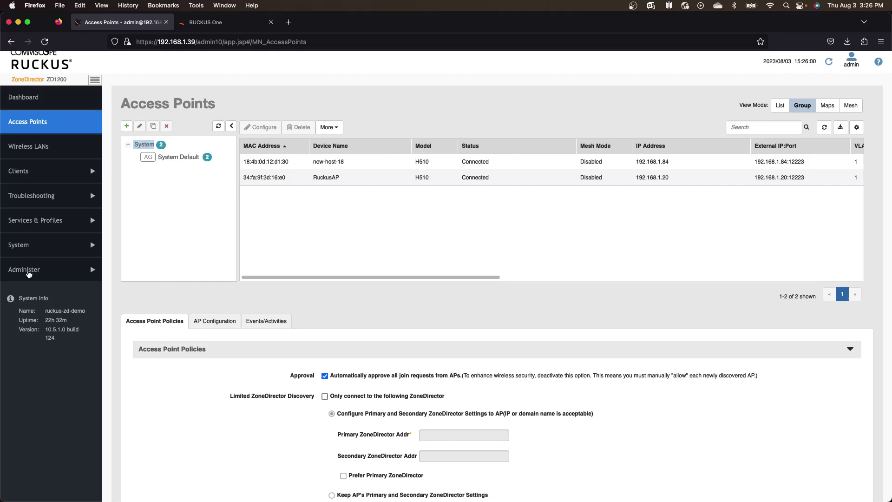
Step: Download ZoneDirector backup ruckus-zd-demo_db_080323_15_26.bak from Administer > Back up, then return to RUCKUS One
left_click(28, 273)
left_click(29, 346)
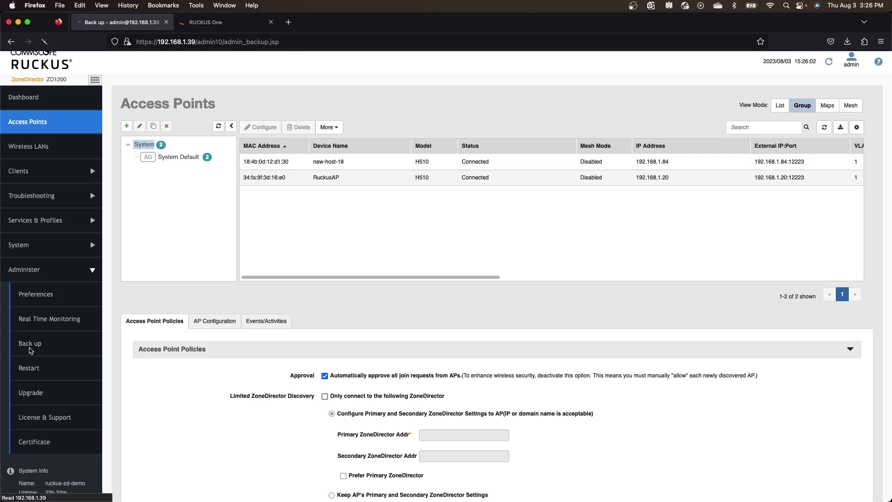
left_click(132, 176)
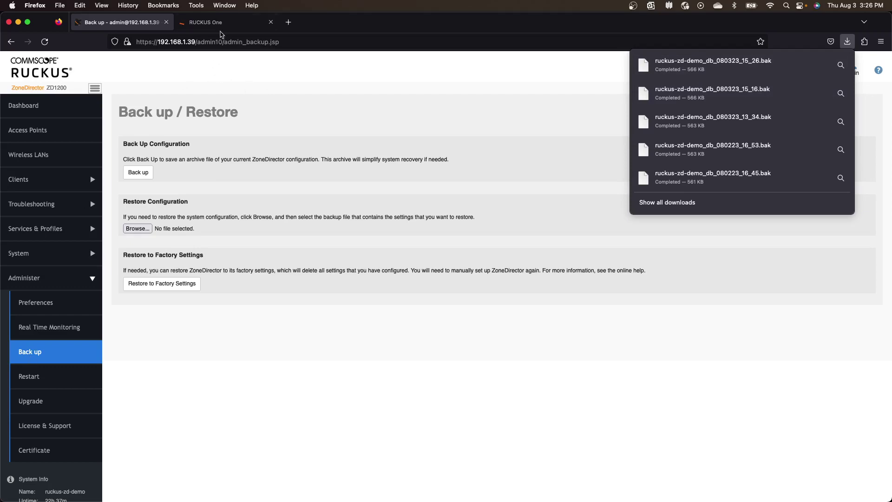
left_click(217, 26)
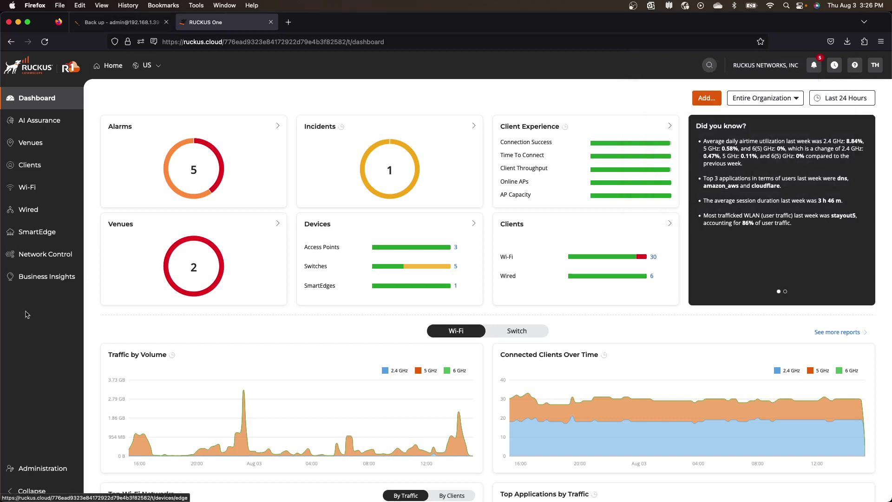
Step: Start a ZD migration with the newest .bak file and validate it; both APs qualify
mouse_move(25, 473)
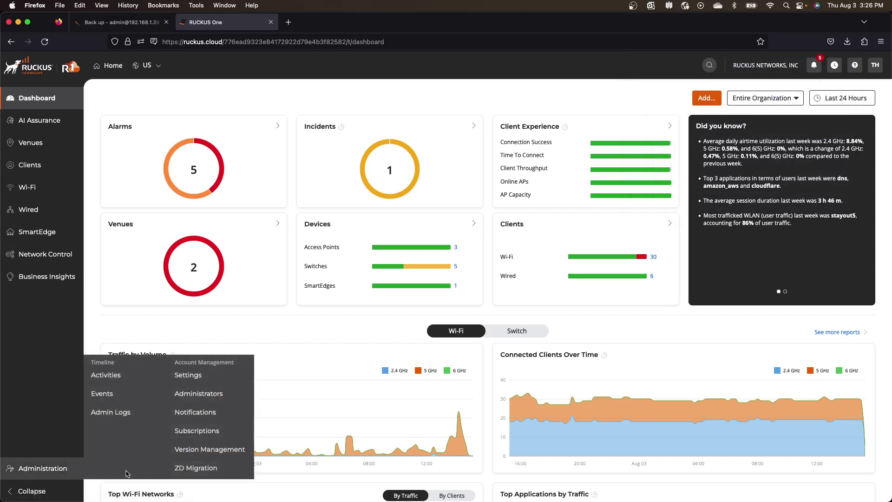
left_click(207, 469)
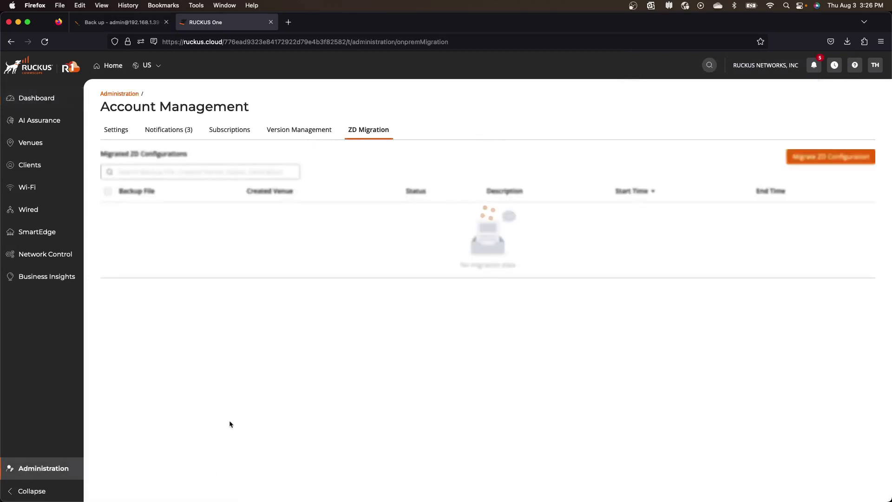
left_click(815, 158)
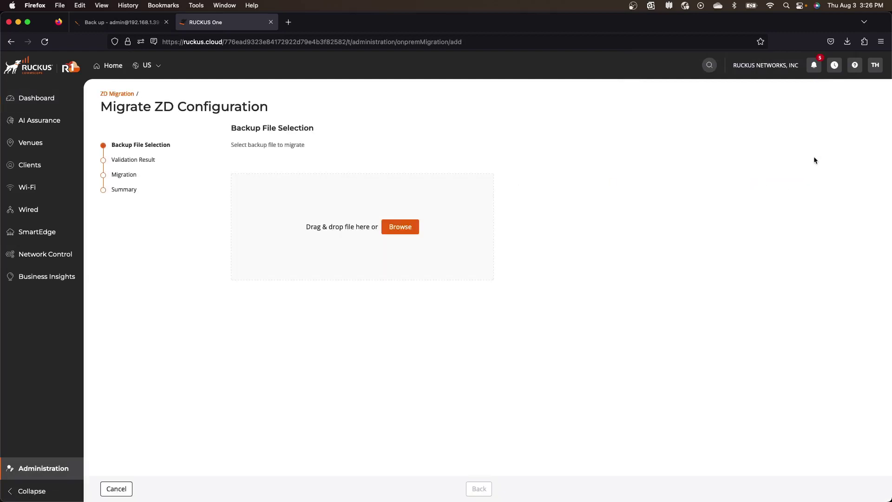
left_click(402, 229)
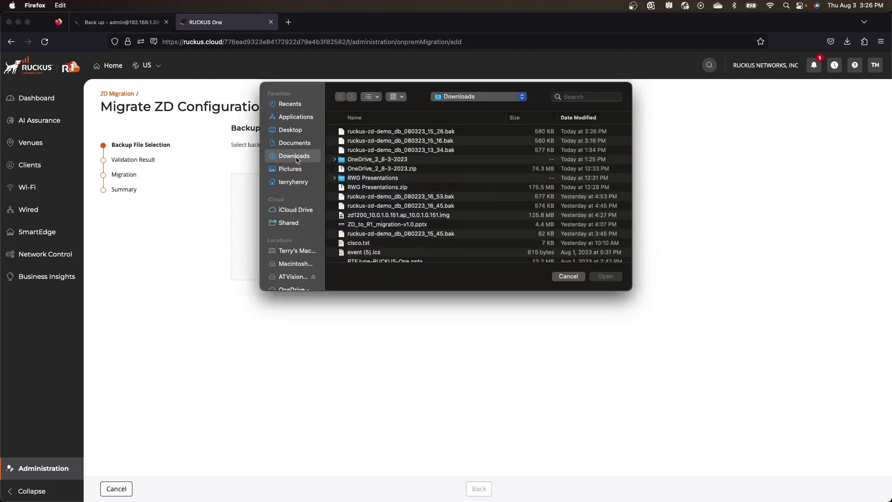
double_click(376, 131)
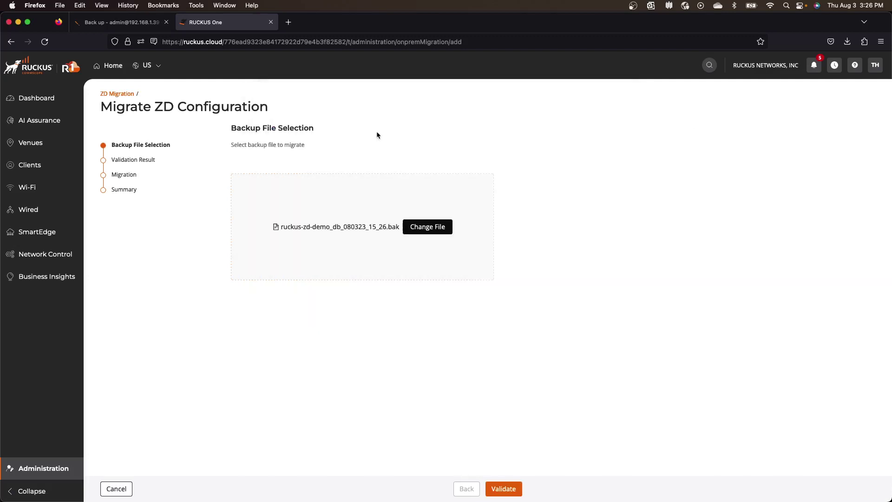
left_click(505, 489)
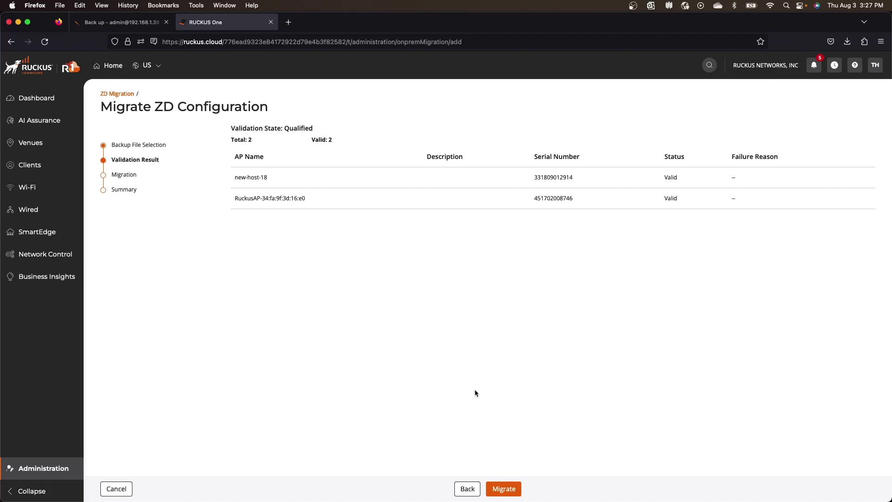
left_click(515, 485)
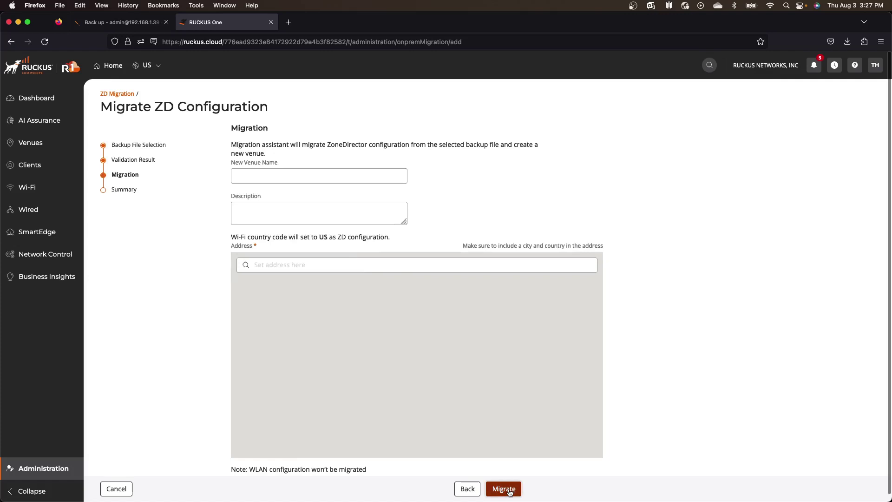
left_click(243, 177)
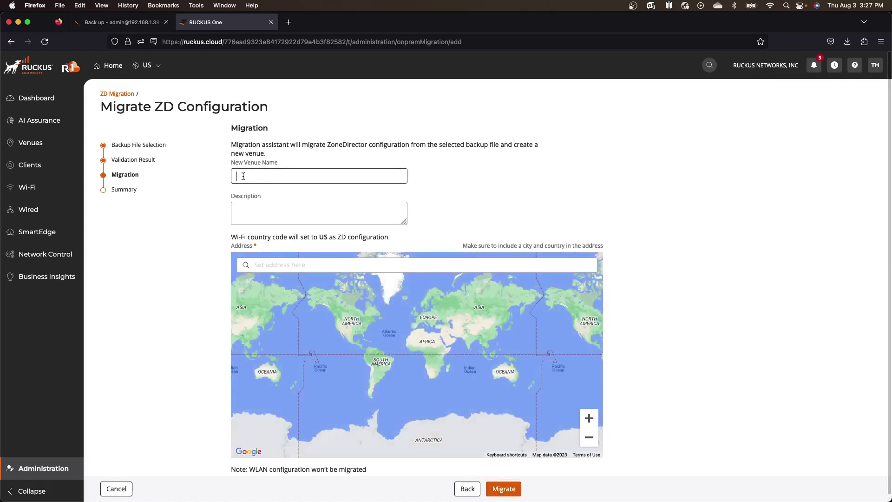
type("New")
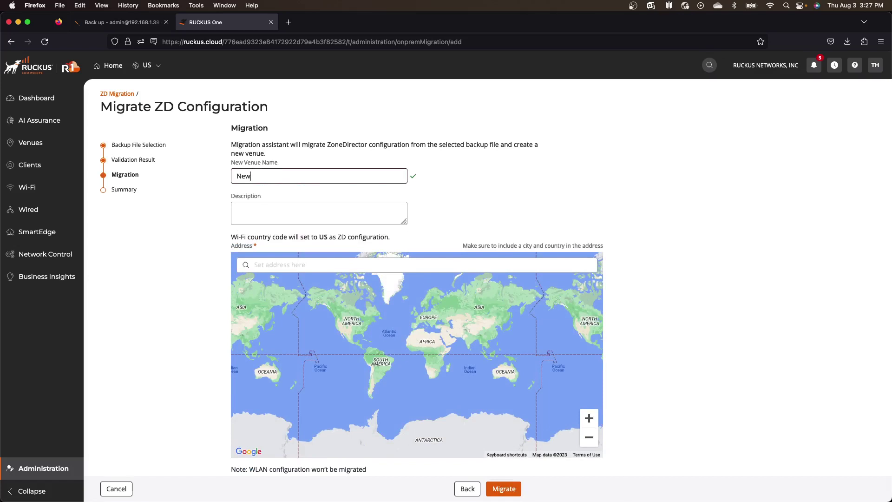
type("ZDDemo")
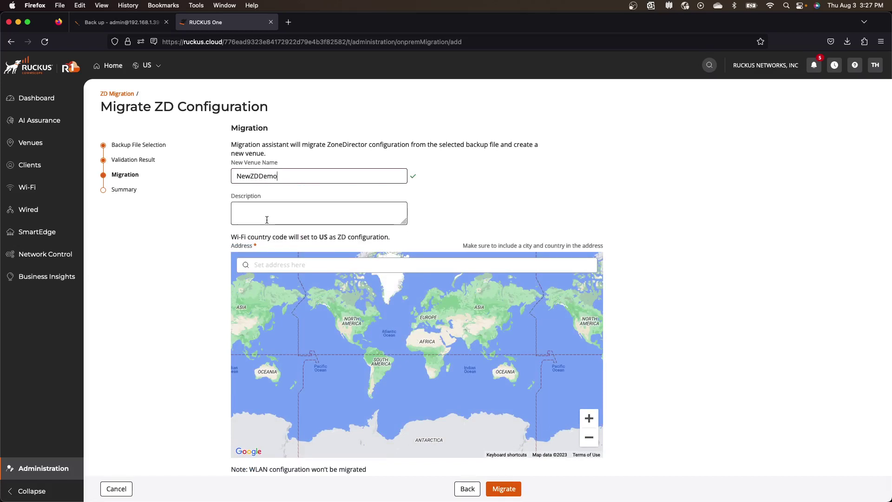
left_click(274, 267)
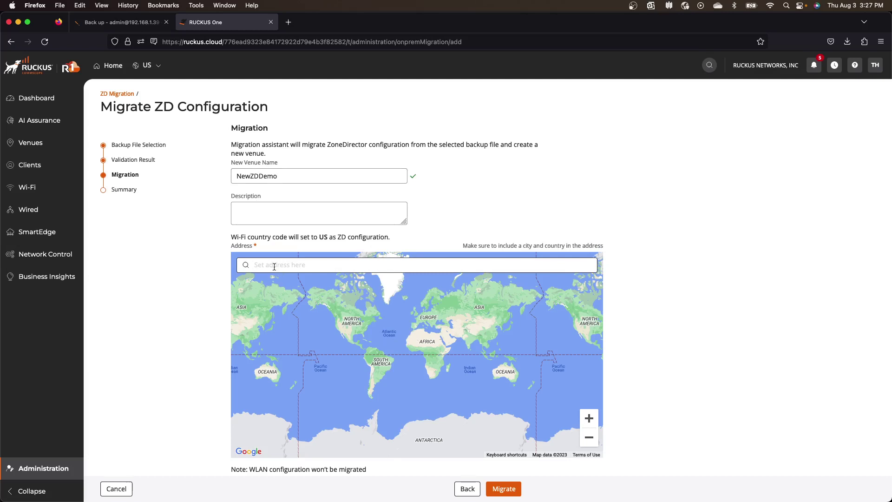
type("34")
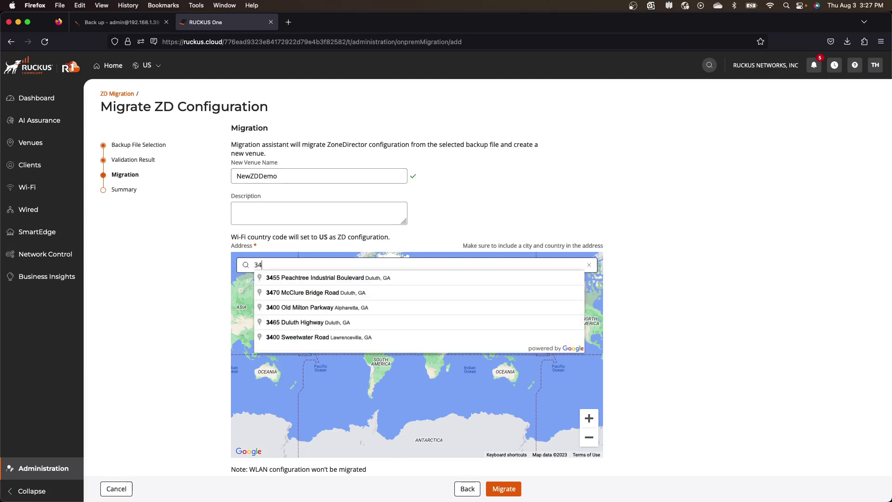
left_click(297, 293)
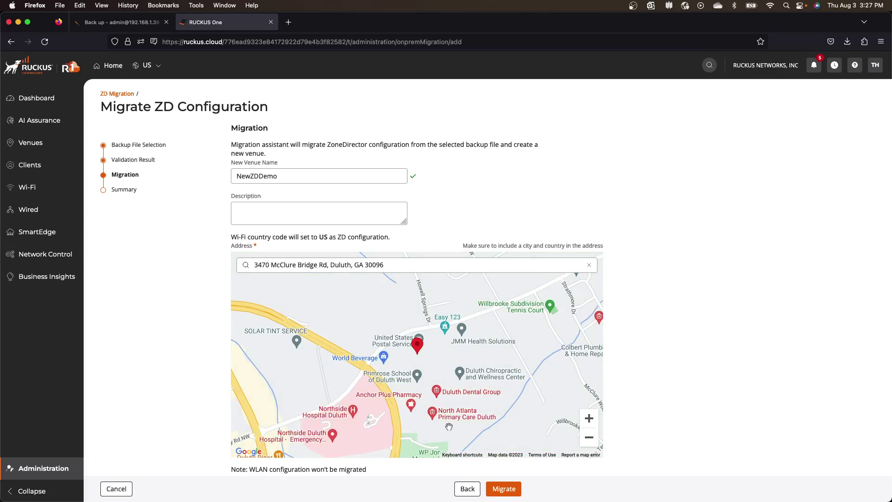
left_click(507, 493)
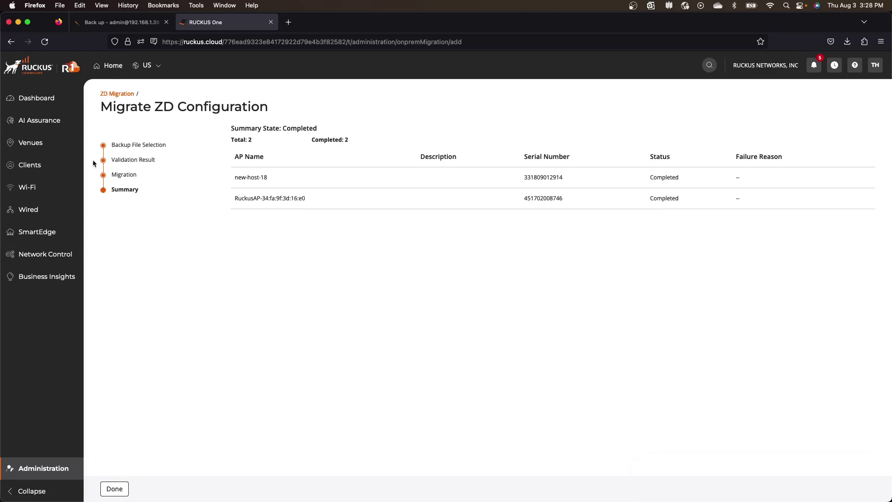
Step: Review venue NewZDDemo and the AP list showing both never contacted cloud, then return to ZoneDirector
left_click(39, 144)
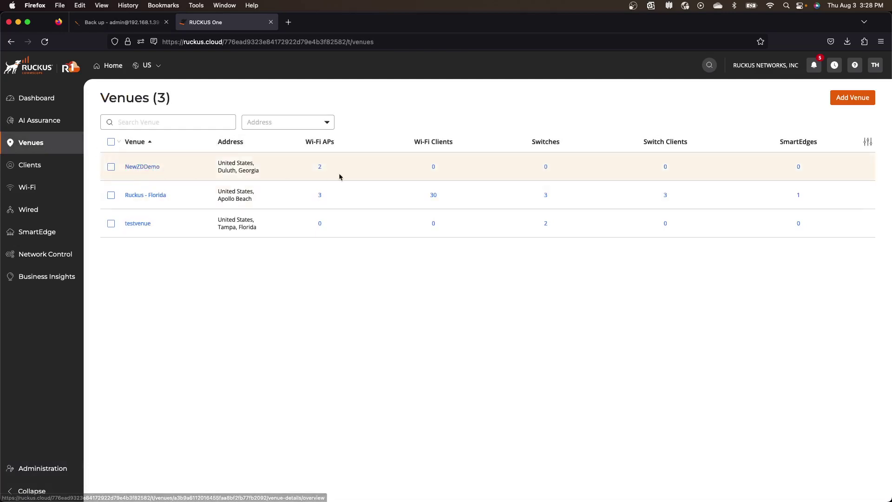
left_click(152, 167)
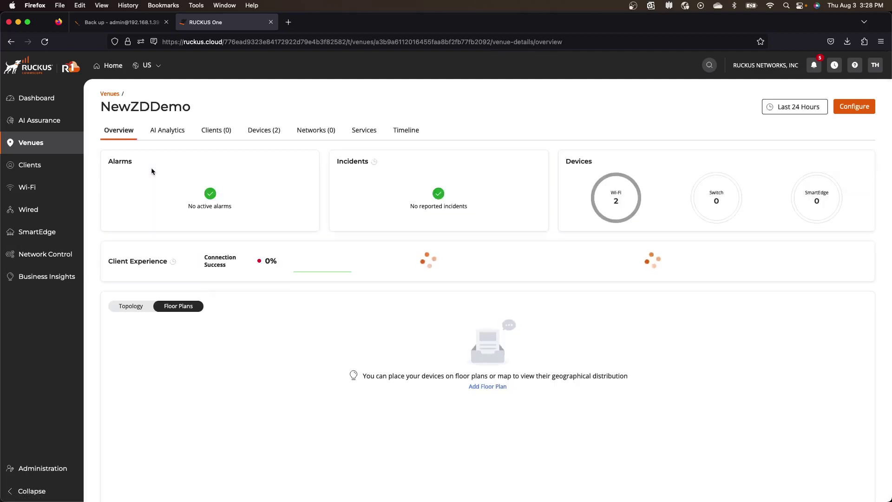
mouse_move(611, 181)
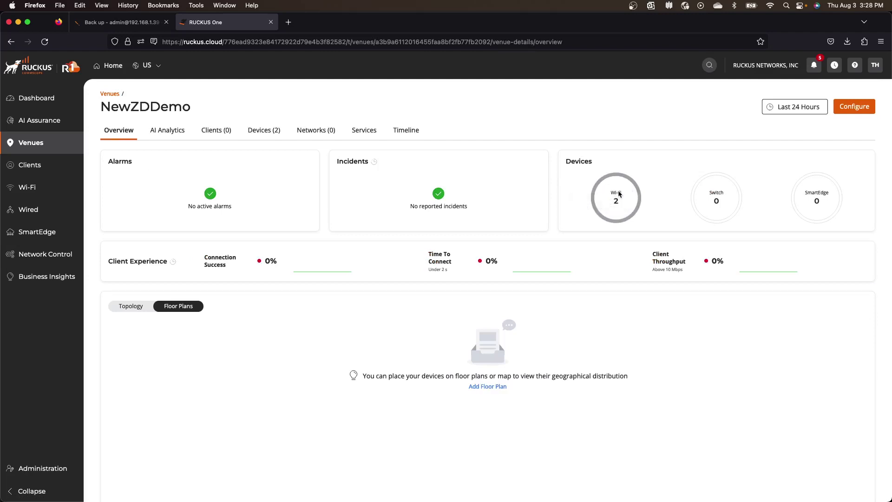
mouse_move(28, 188)
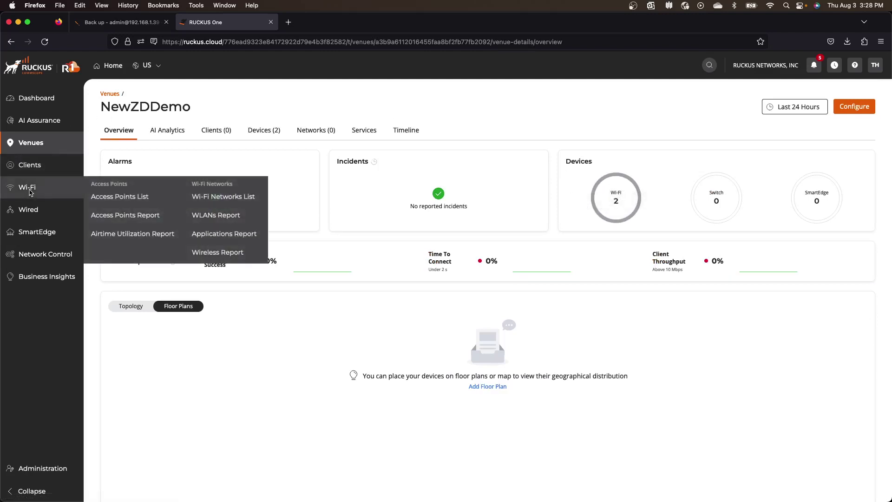
left_click(127, 197)
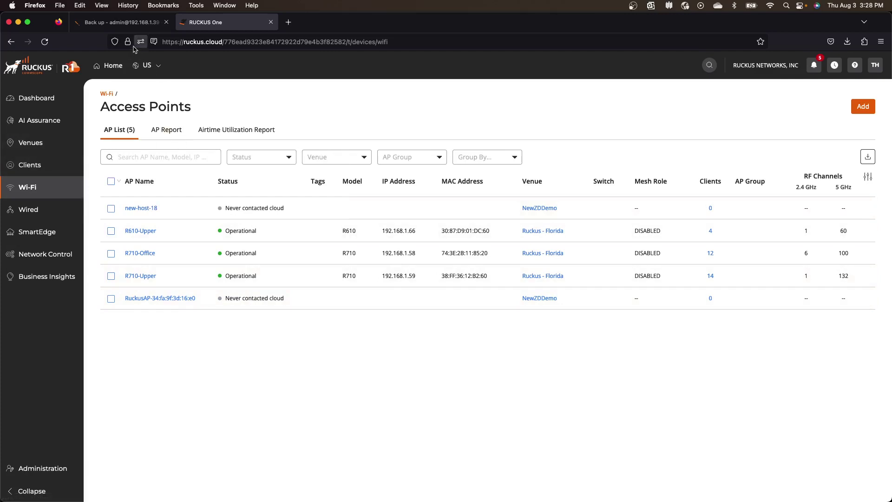
left_click(116, 22)
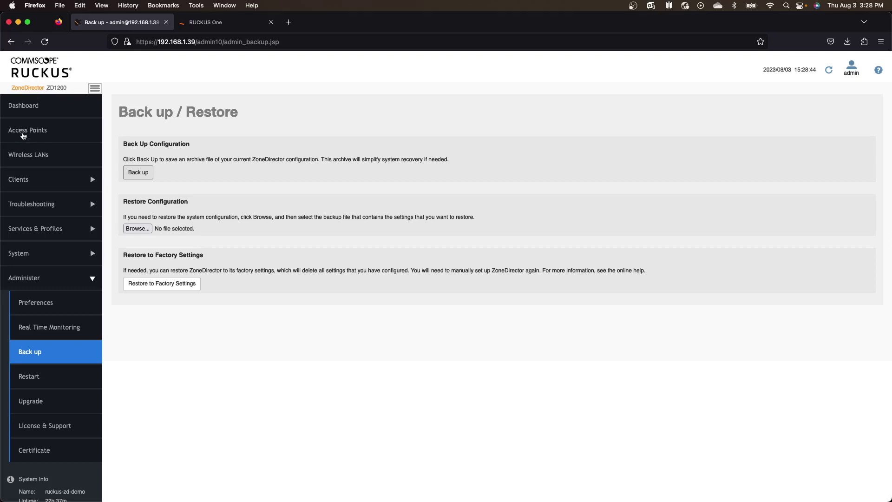
Step: Send new-host-18 to join another controller in ZoneDirector's Access Points list
left_click(24, 132)
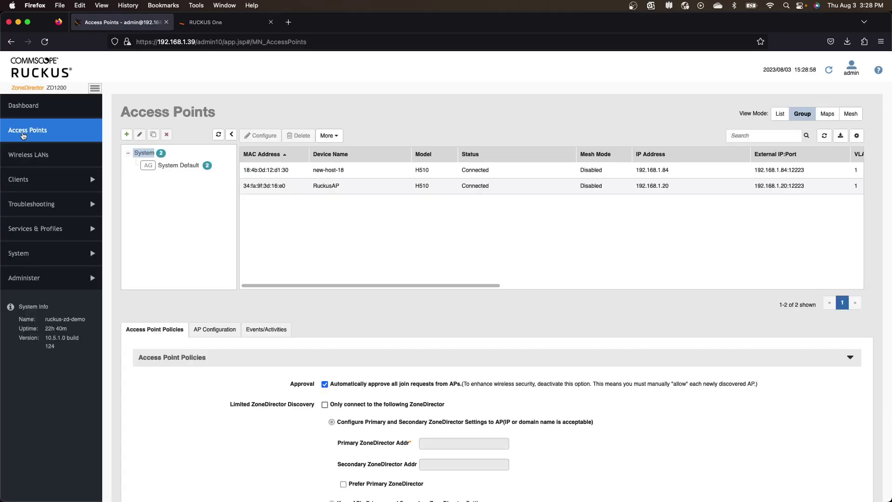
left_click(270, 171)
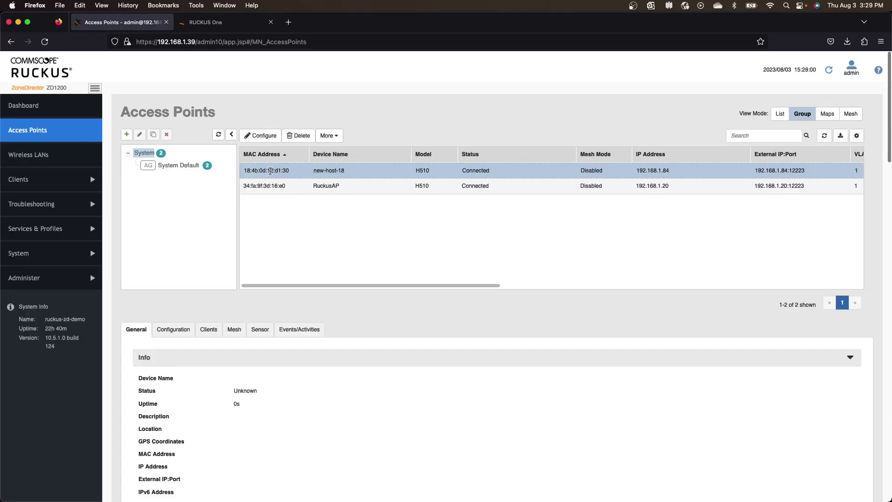
left_click(270, 187, "shift")
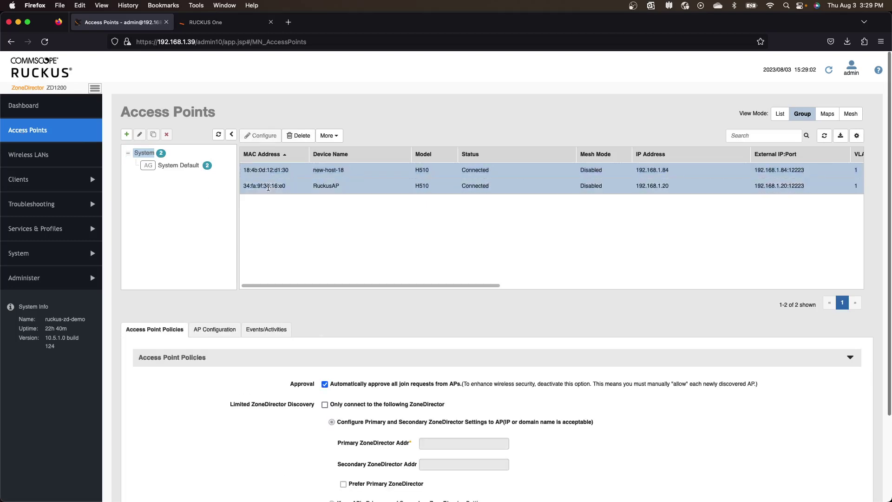
left_click(338, 135)
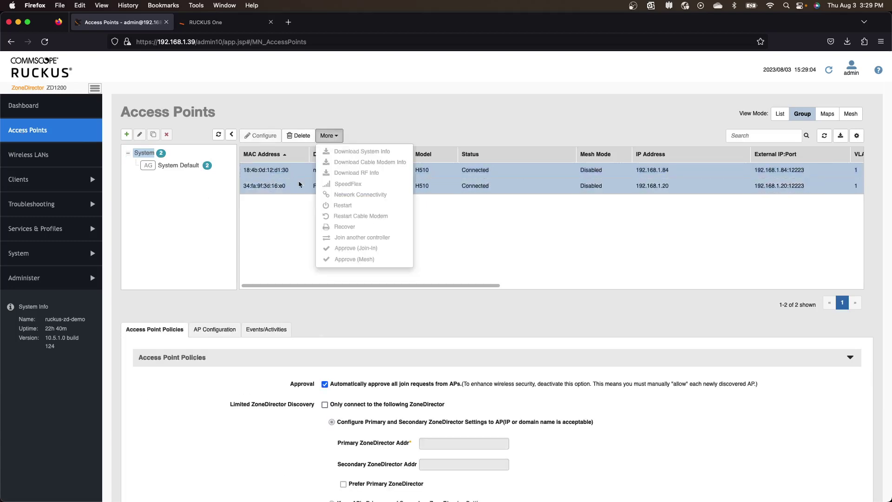
left_click(272, 170)
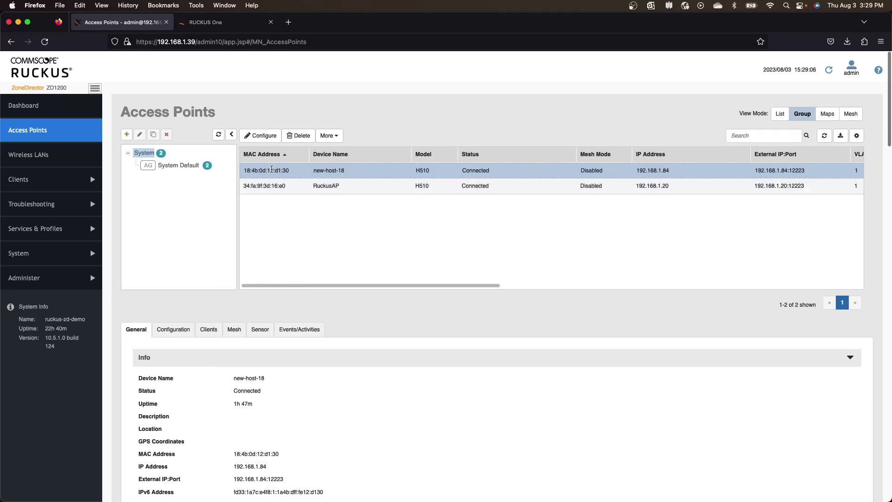
left_click(328, 135)
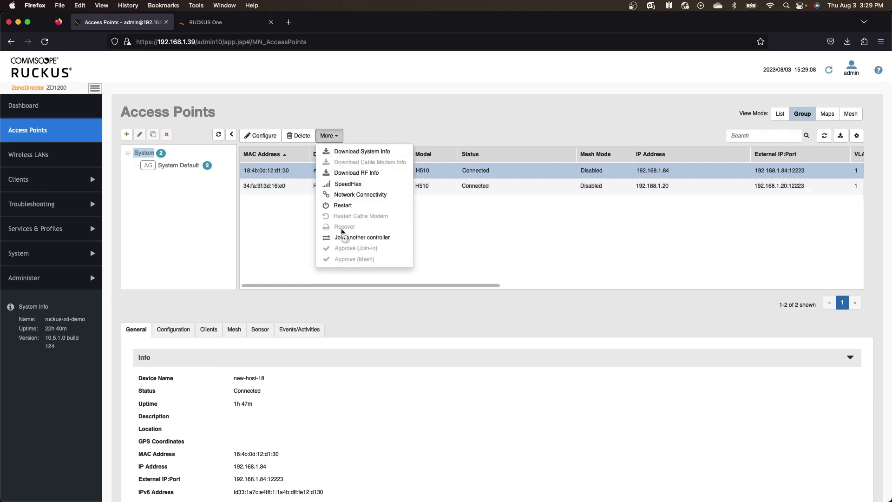
left_click(343, 239)
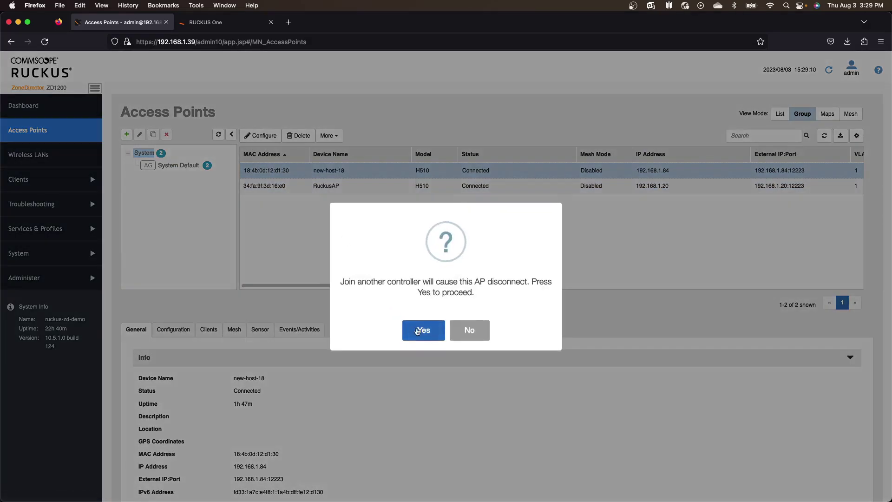
left_click(423, 332)
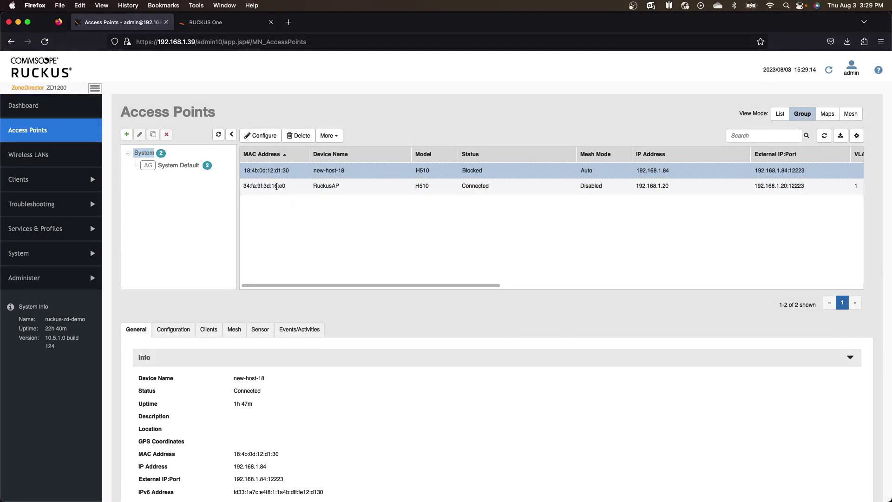
Step: Send RuckusAP to join another controller as well, leaving both APs Blocked
left_click(276, 186)
left_click(328, 135)
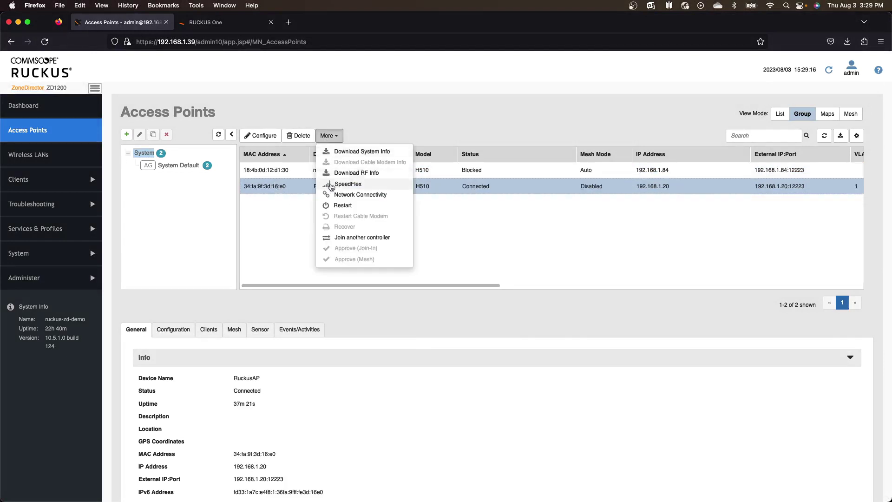
left_click(342, 237)
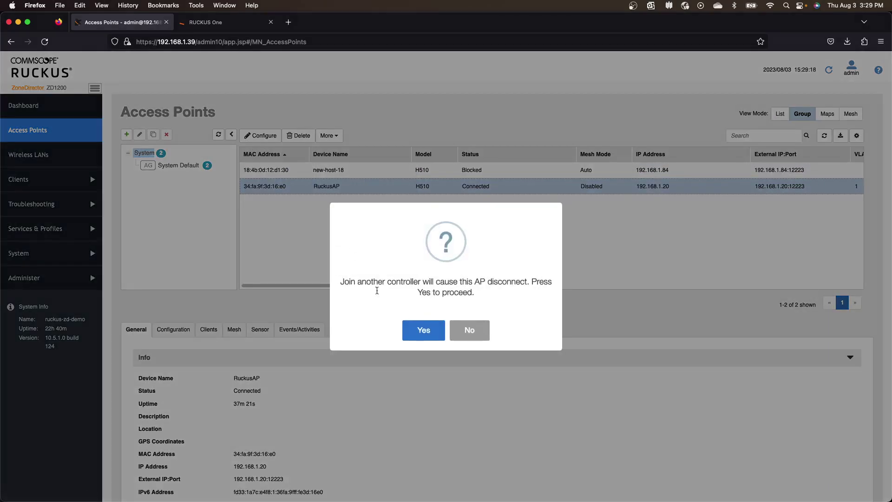
left_click(423, 332)
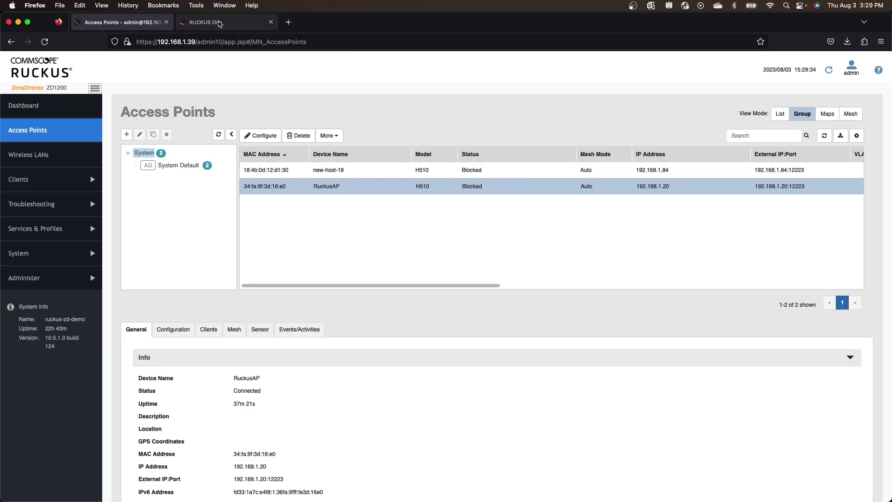
Step: Return to RUCKUS One, where new-host-18 and RuckusAP still show Never contacted cloud
left_click(219, 23)
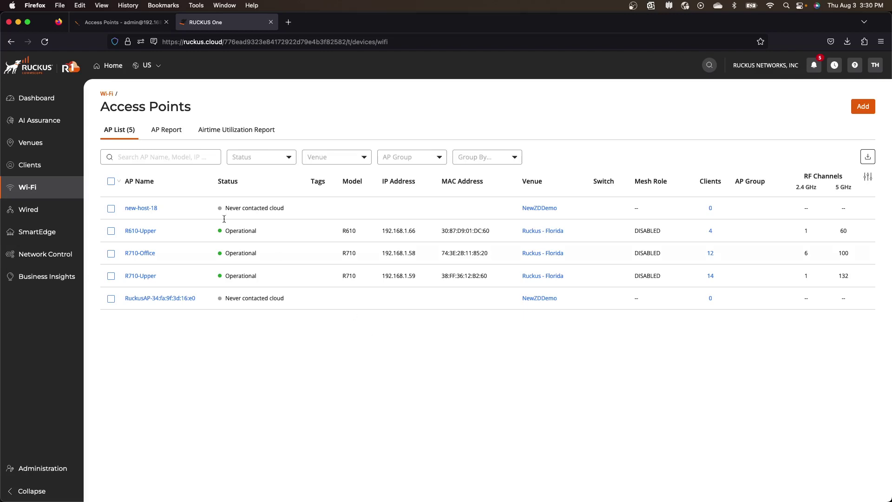
Step: Check venue NewZDDemo and the Wi-Fi Networks list, ending on the five-AP Access Points list
left_click(41, 148)
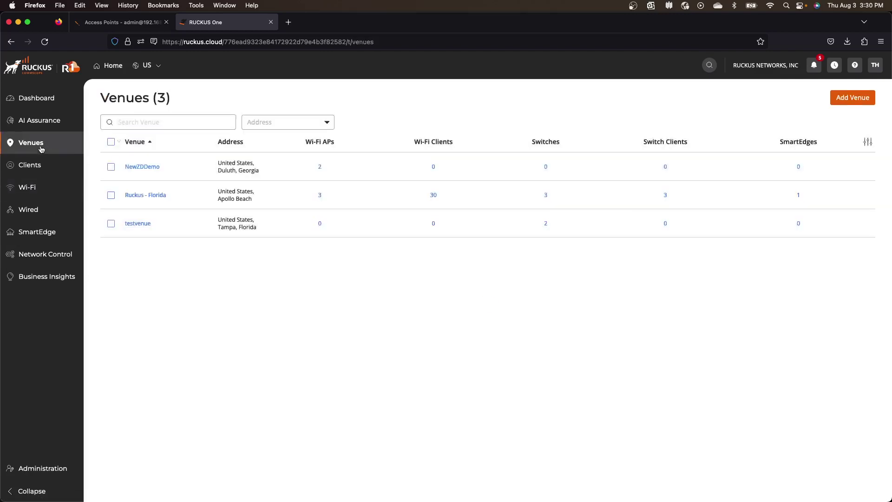
left_click(138, 167)
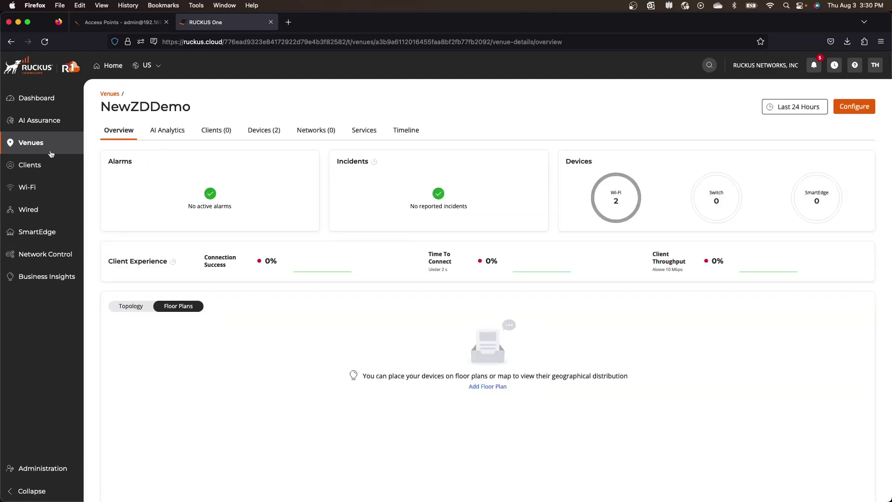
mouse_move(26, 180)
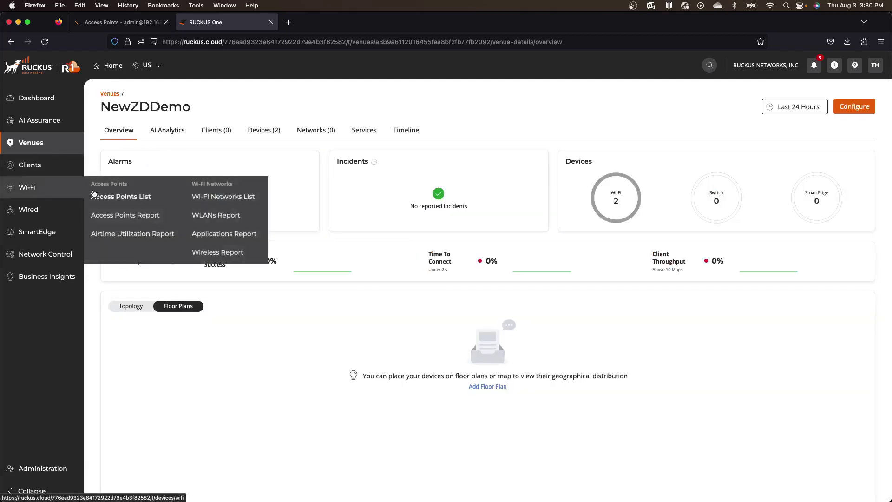
left_click(201, 197)
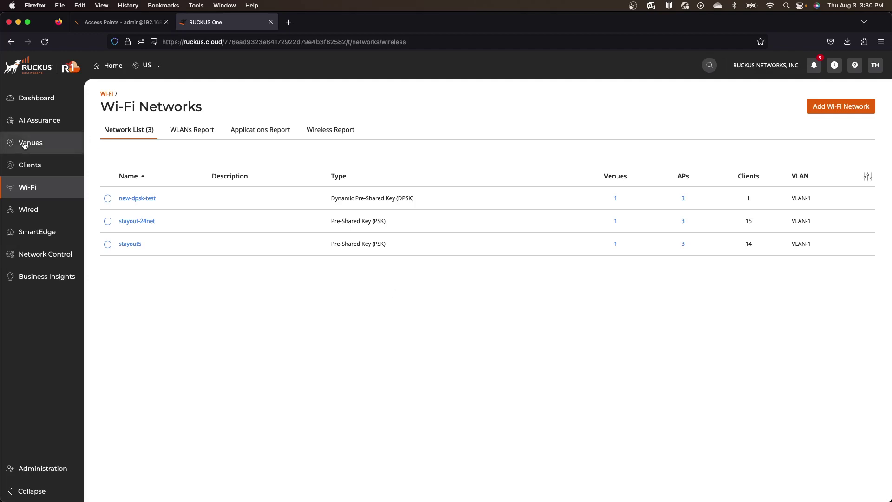
mouse_move(28, 186)
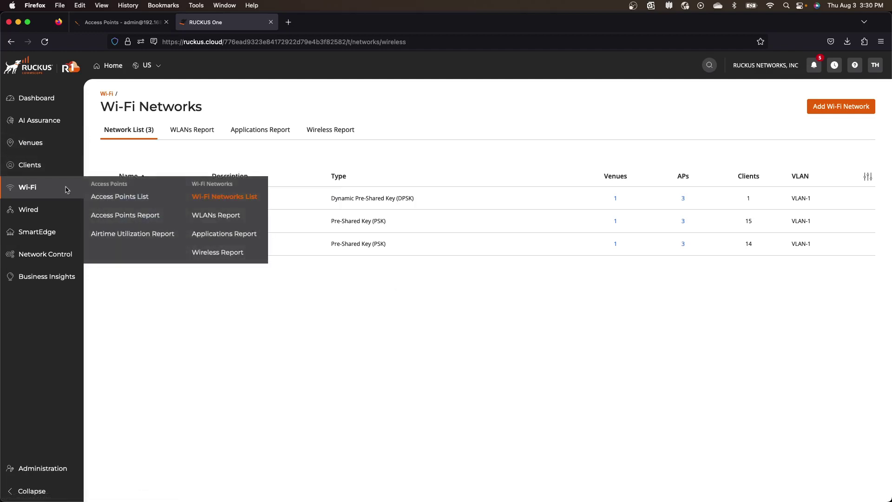
left_click(105, 197)
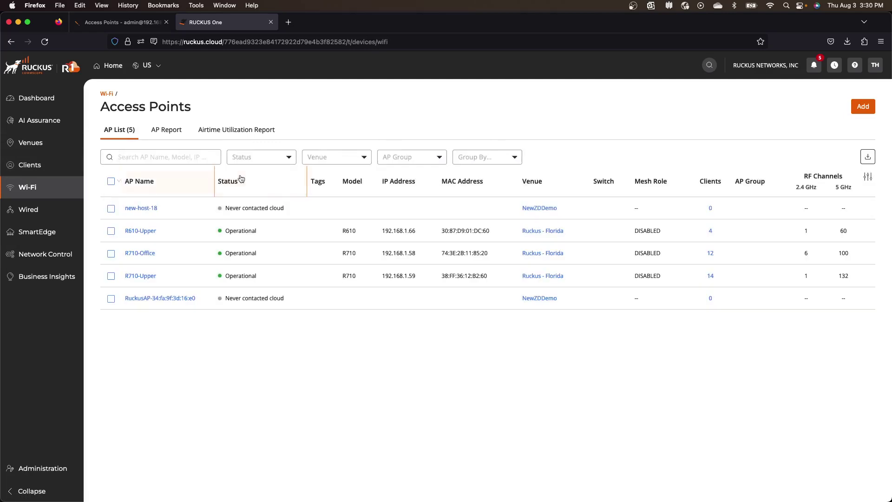